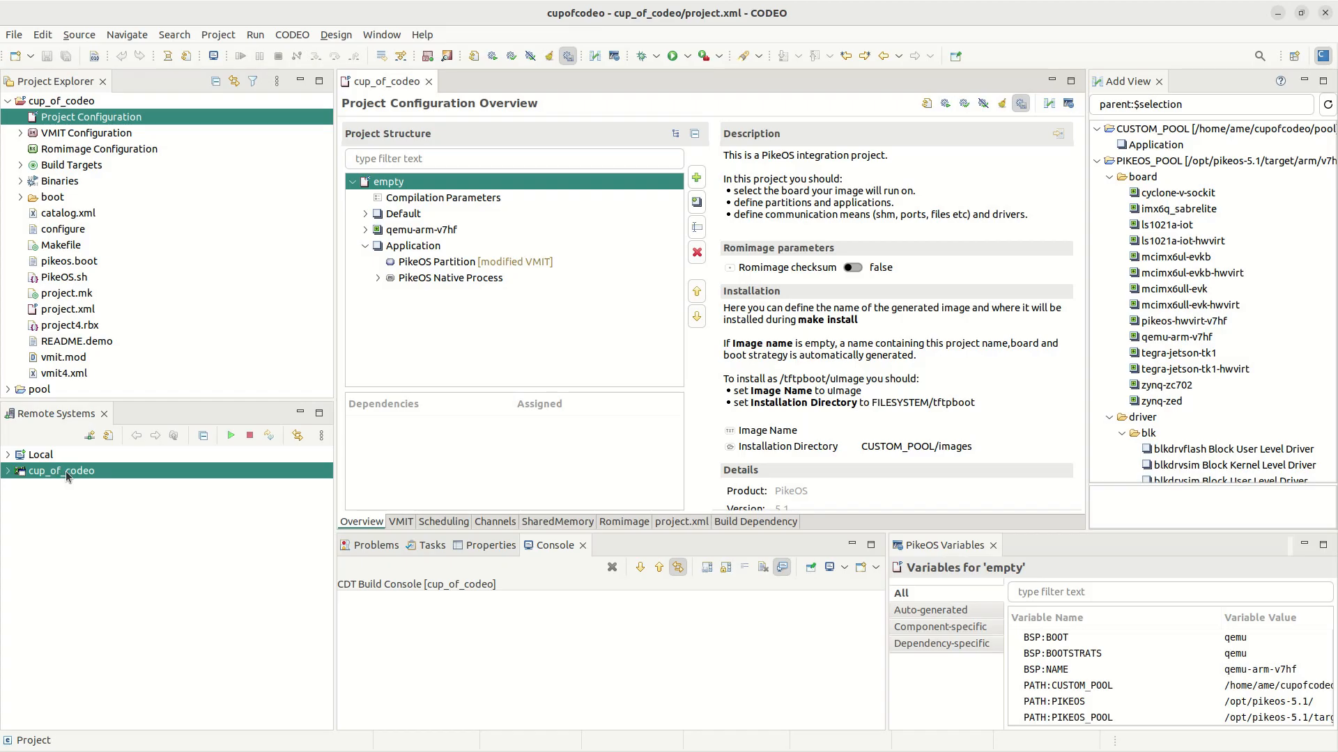
Start the cup_of_codeo target simulation to check its console output and stop the target.
click(135, 471)
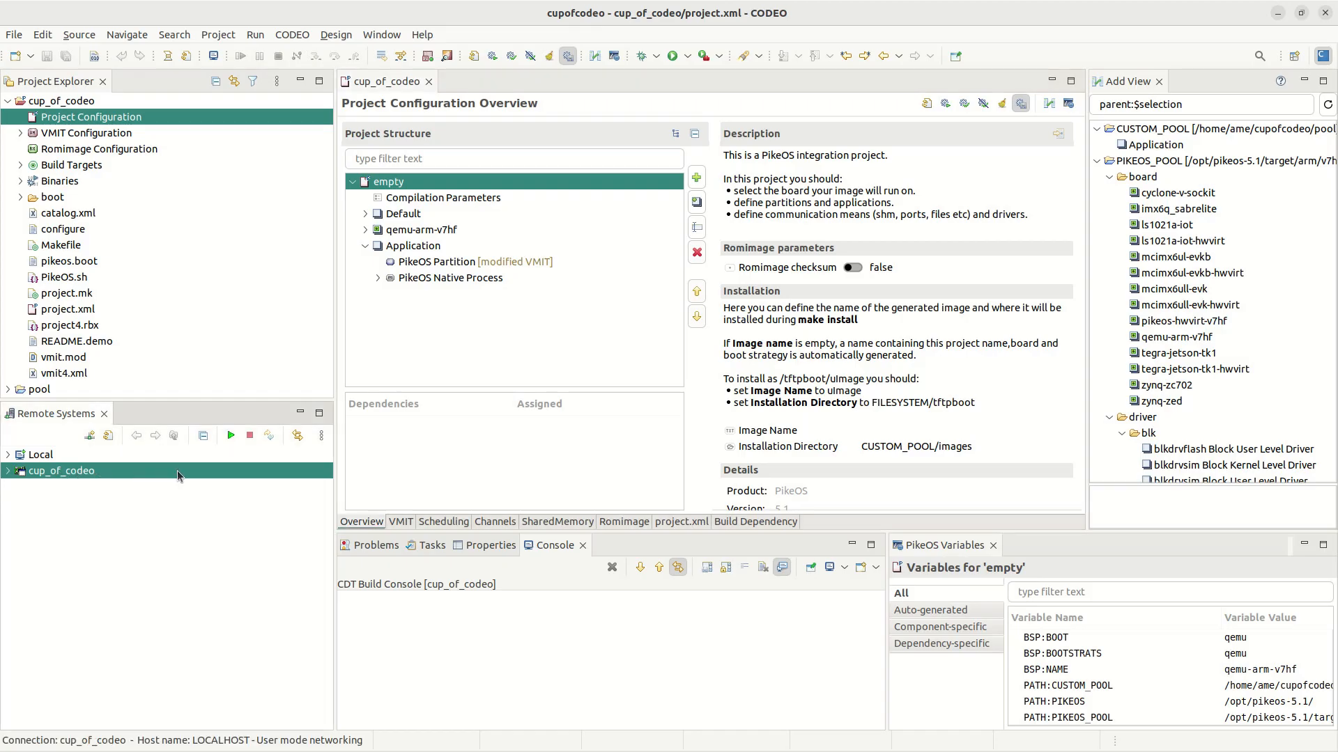
click(231, 437)
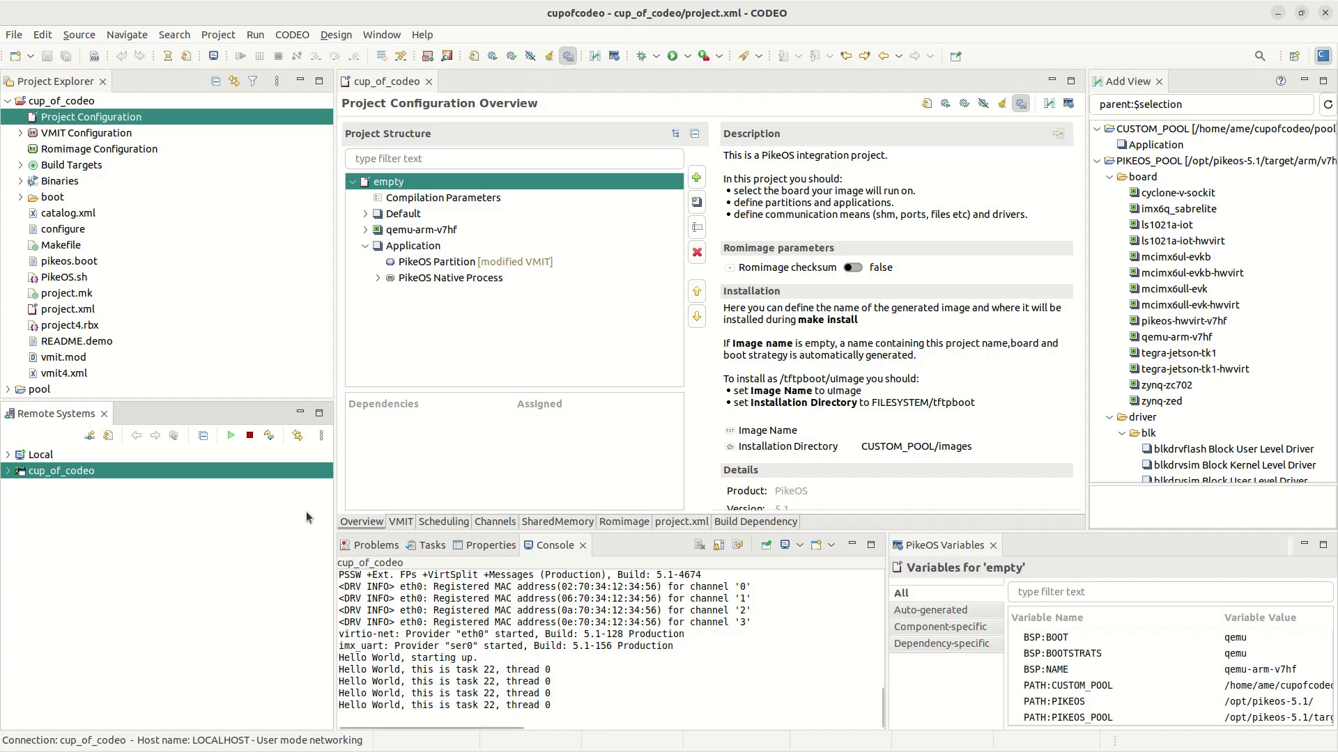
click(250, 436)
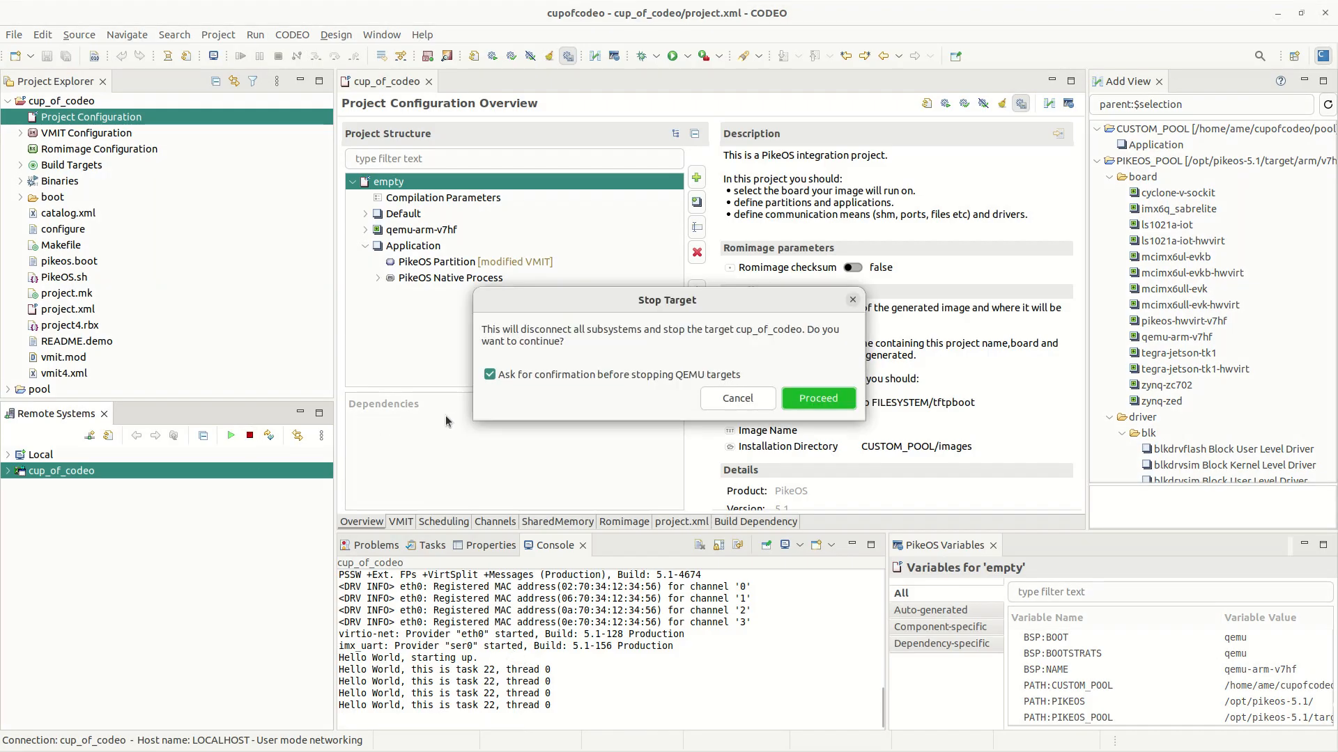
click(808, 401)
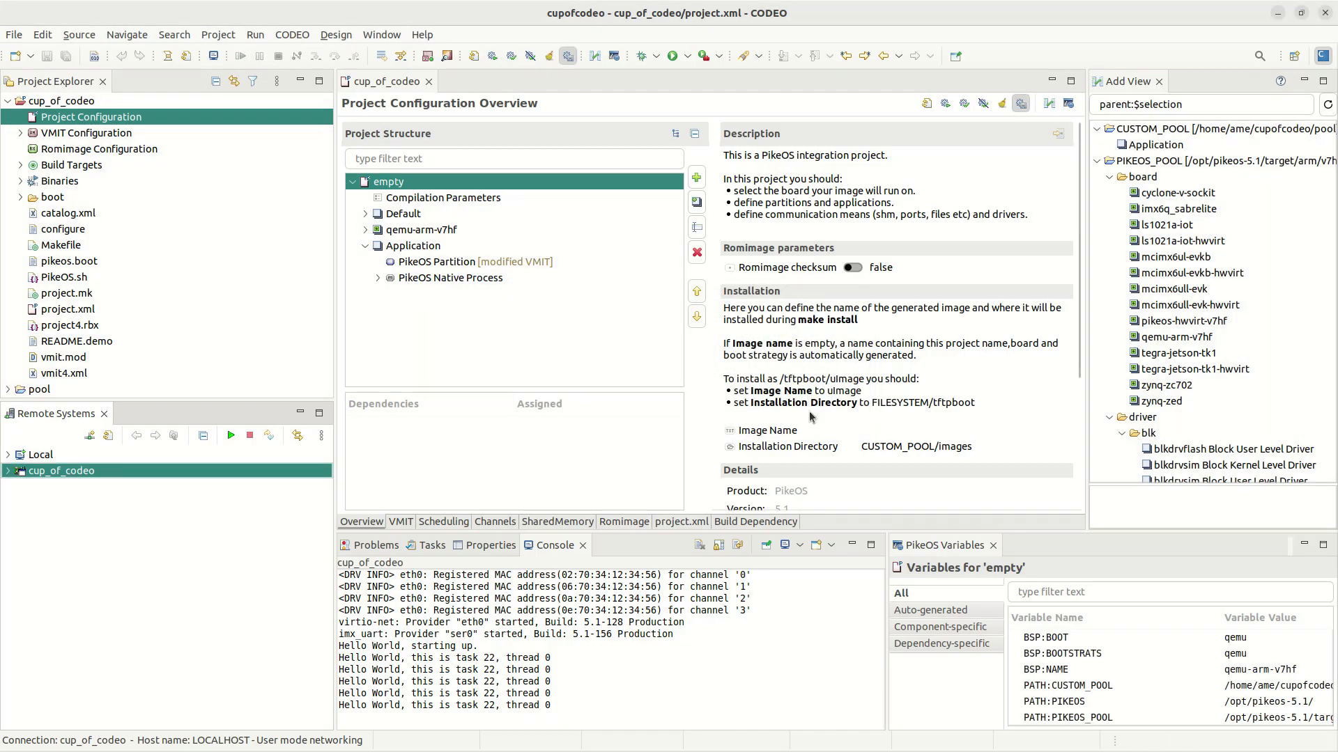
Inspect the PikeOS Native Process settings and the process table of the pikeos1 partition in the VMIT topology.
click(395, 80)
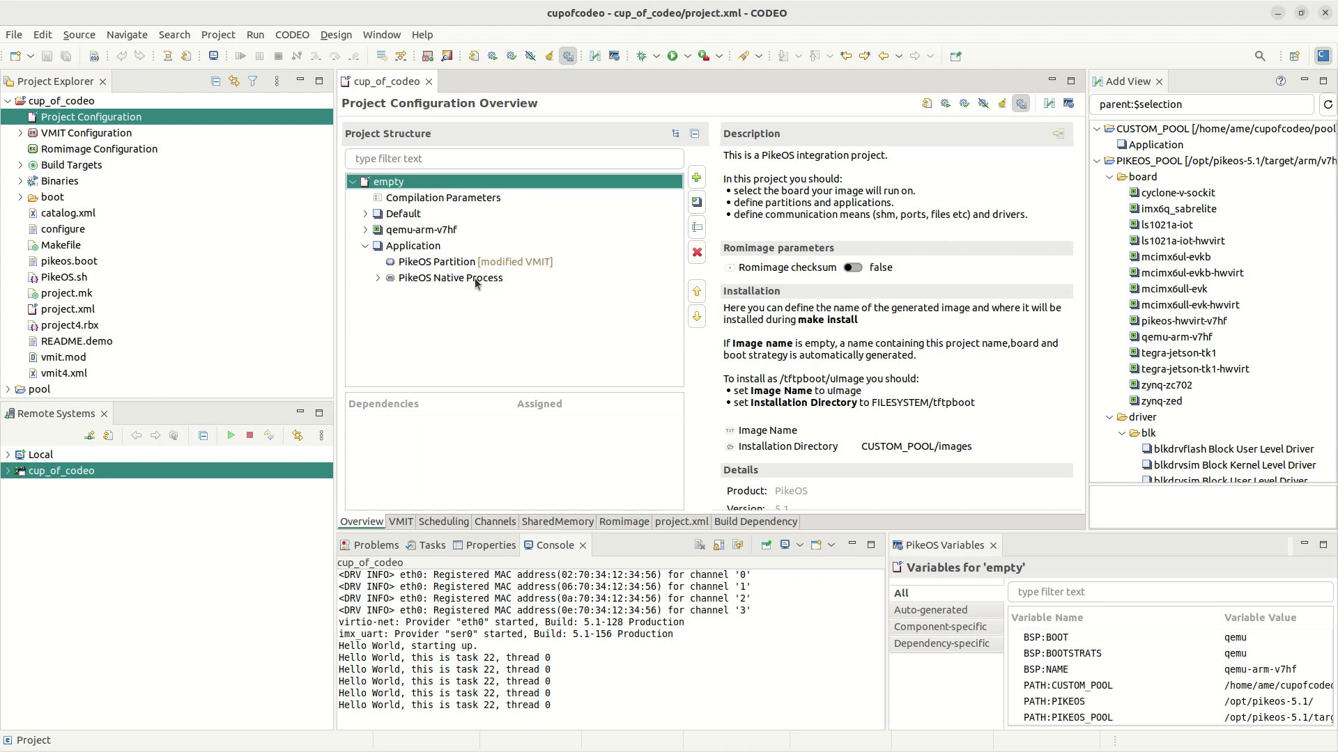
click(442, 281)
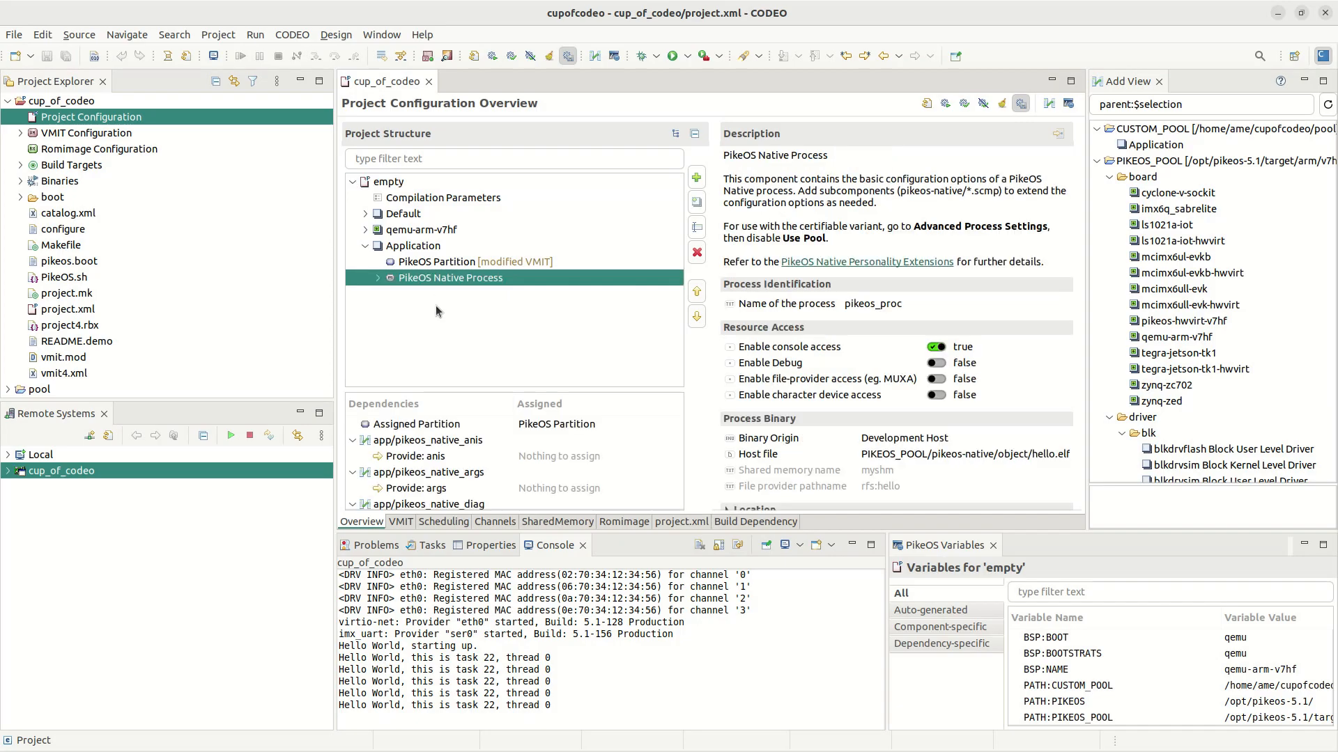
click(401, 522)
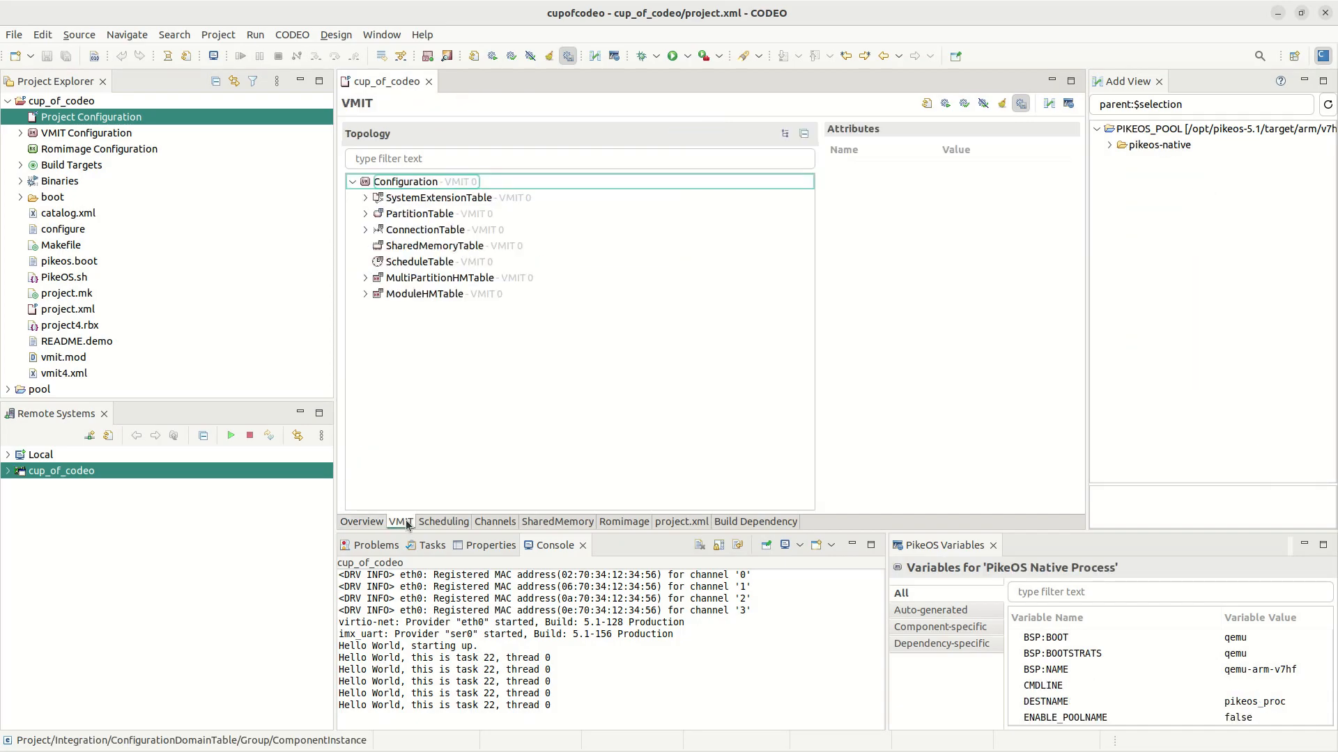
click(364, 215)
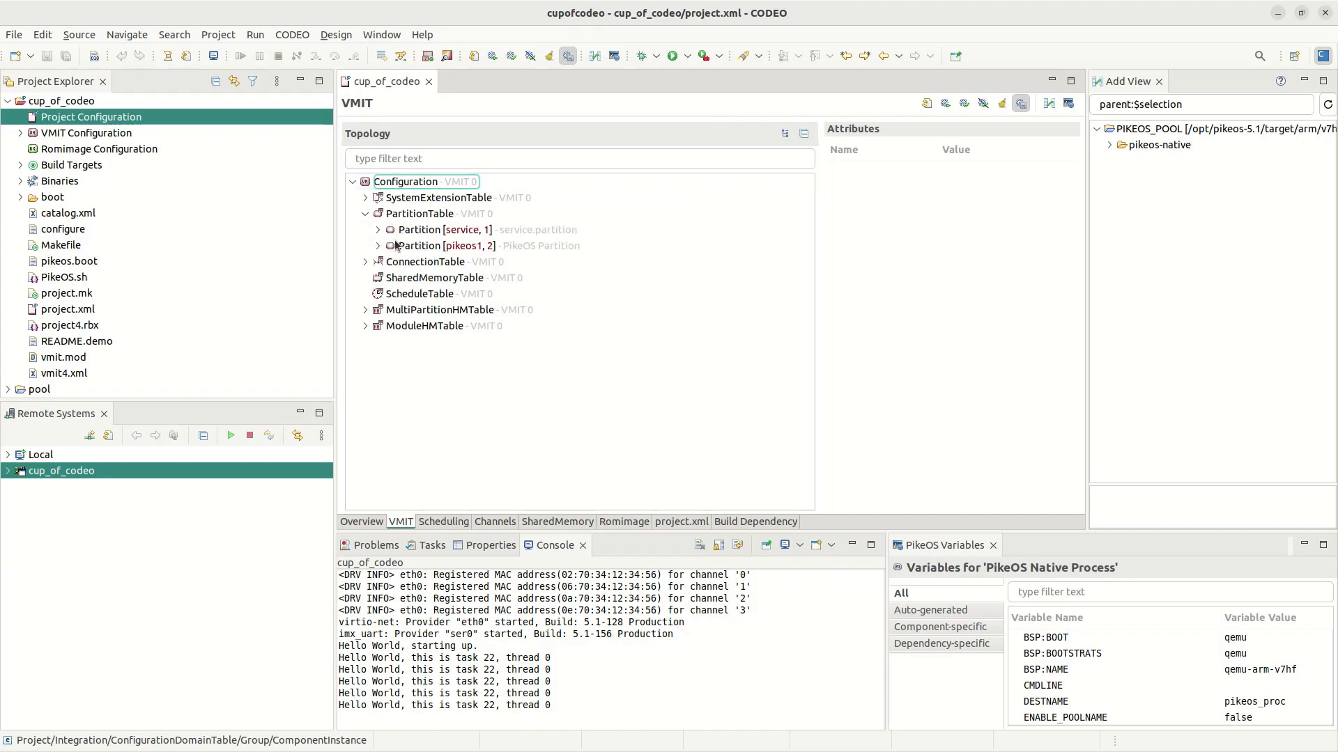
mouse_move(391, 238)
click(379, 247)
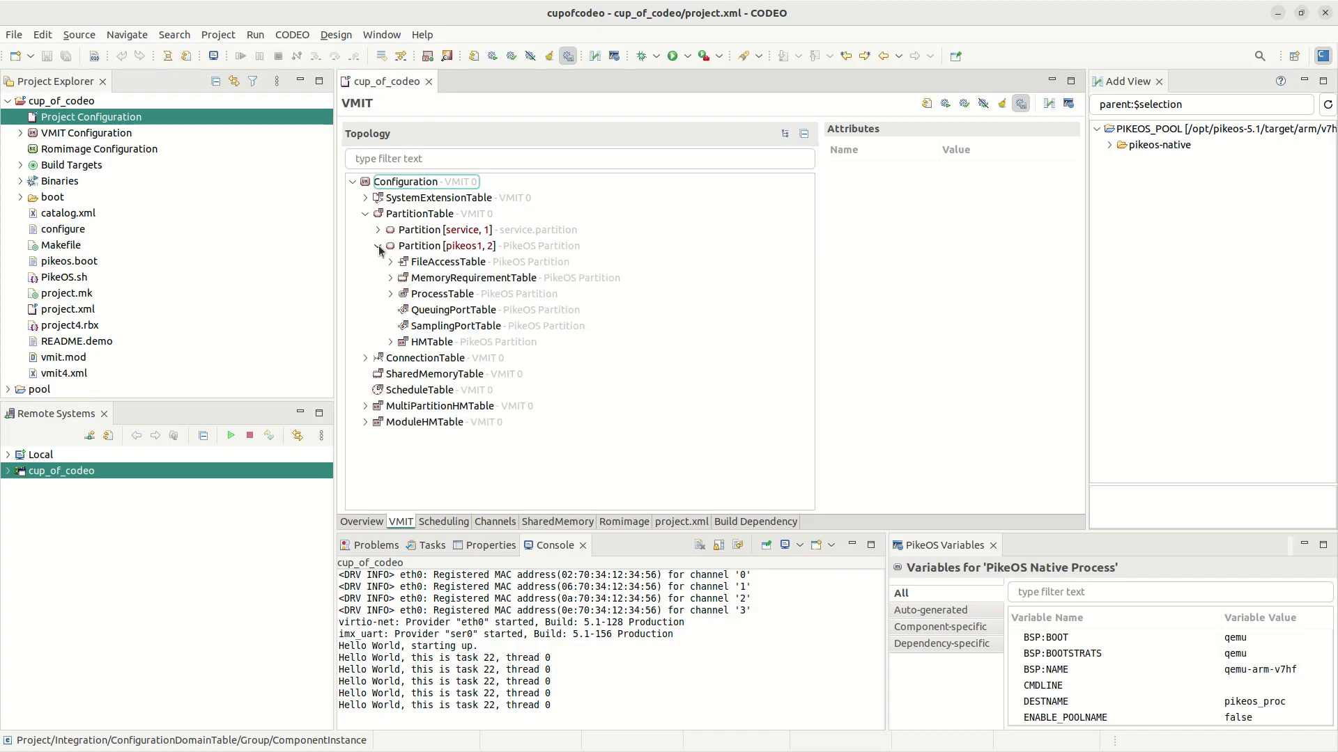
click(391, 294)
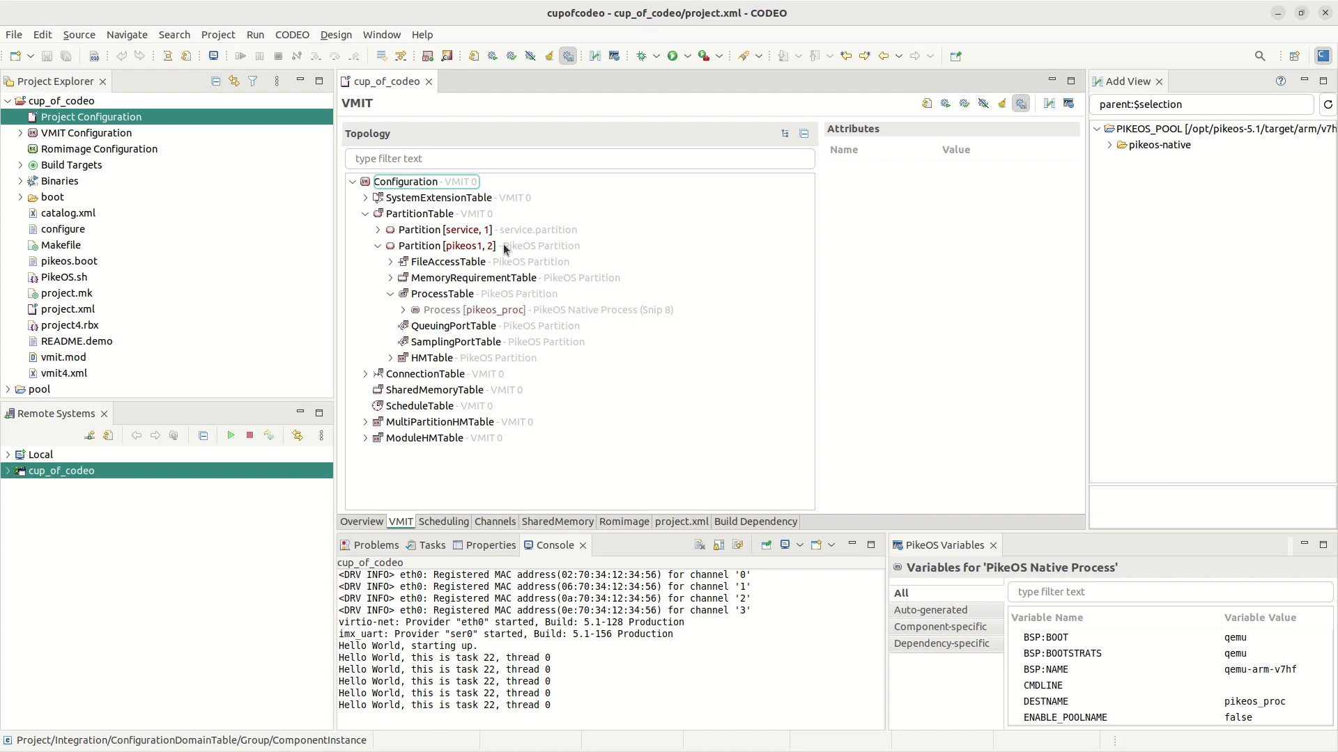
mouse_move(465, 252)
Copy the Application group and paste it into the empty project, accepting the suggested names for the duplicated elements.
click(362, 522)
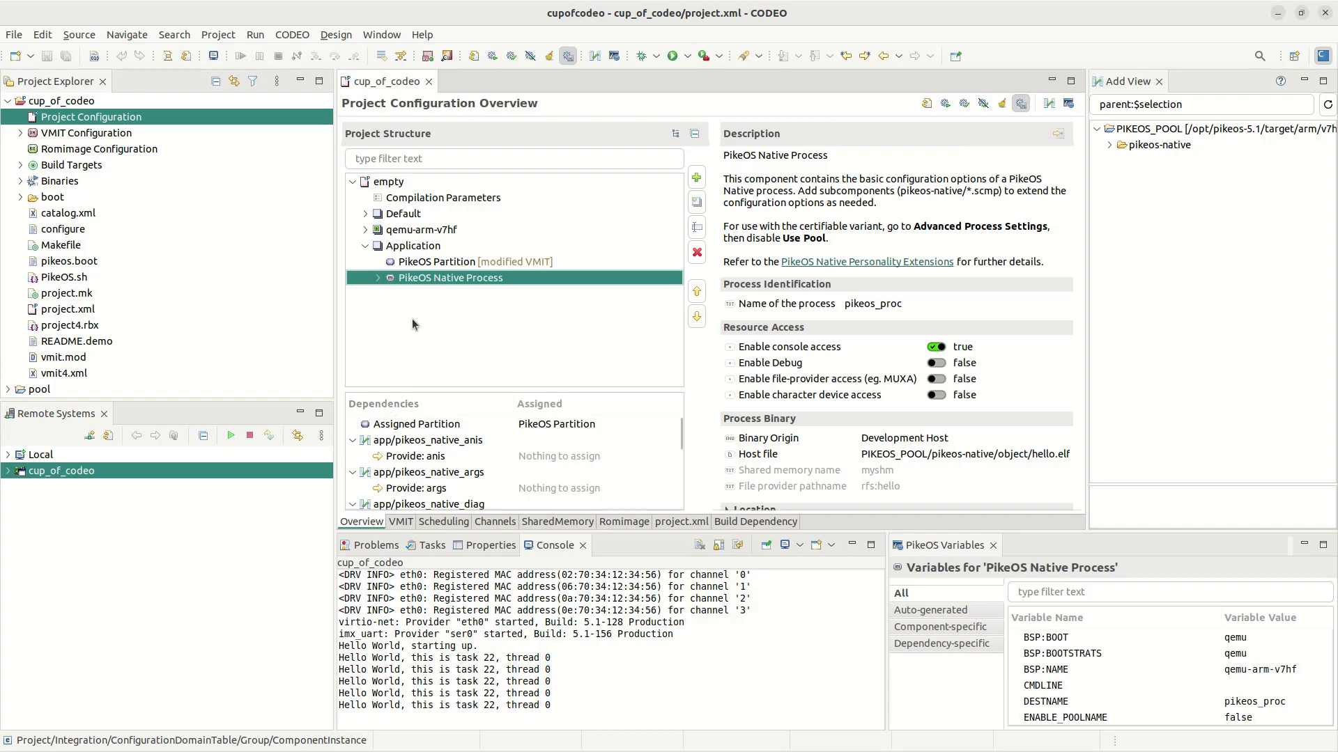
click(436, 248)
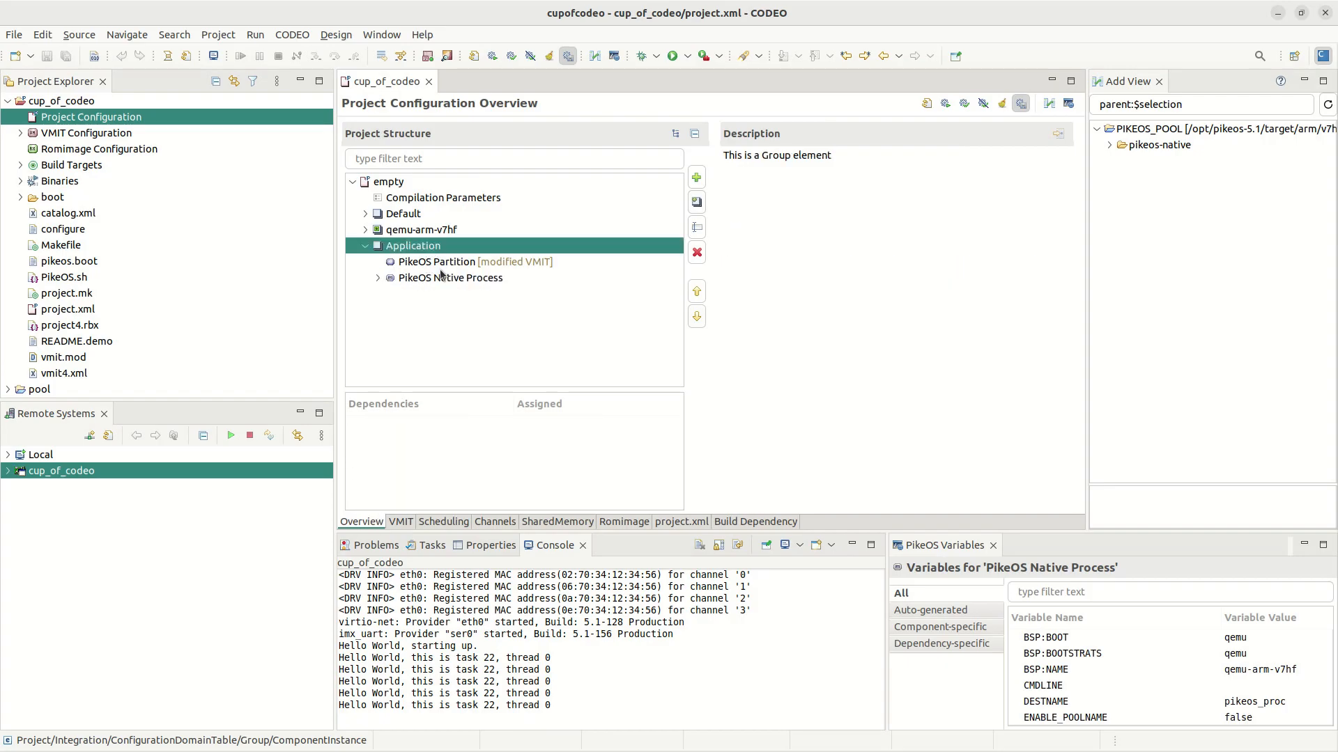
right_click(451, 247)
click(507, 377)
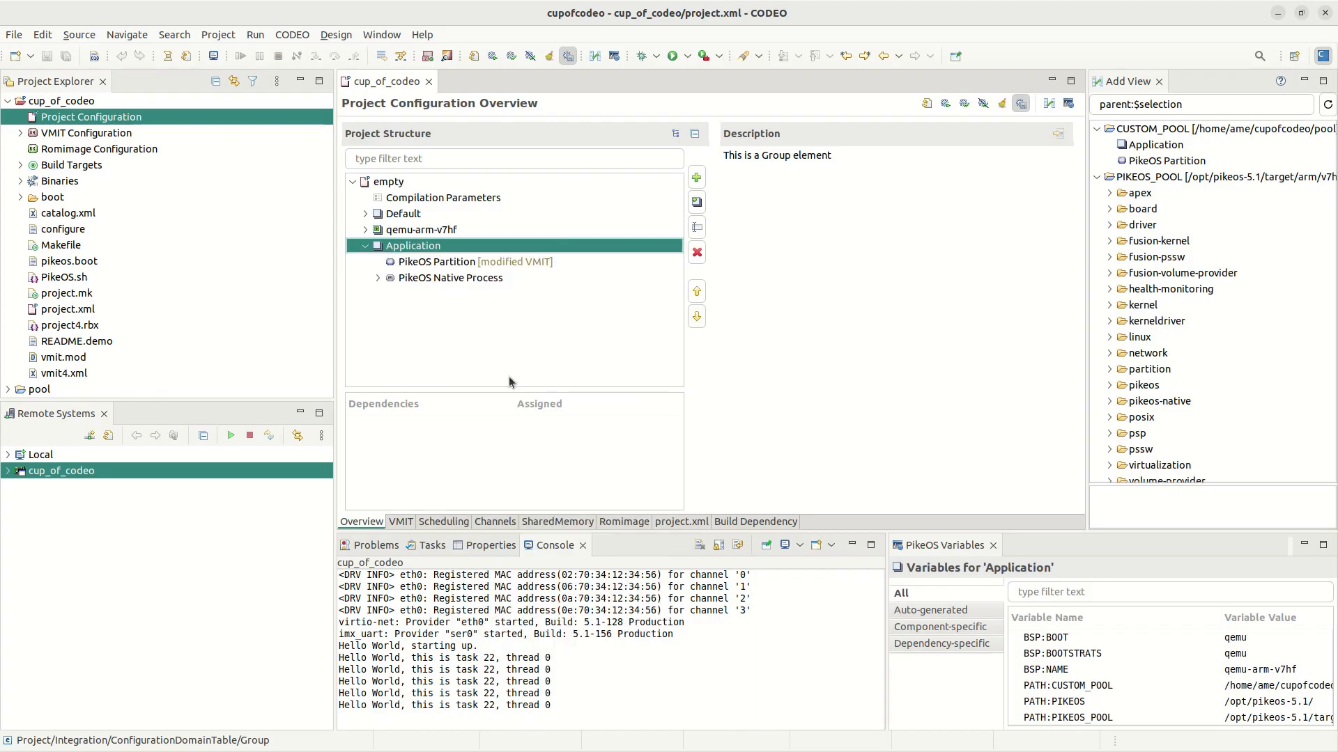
click(401, 184)
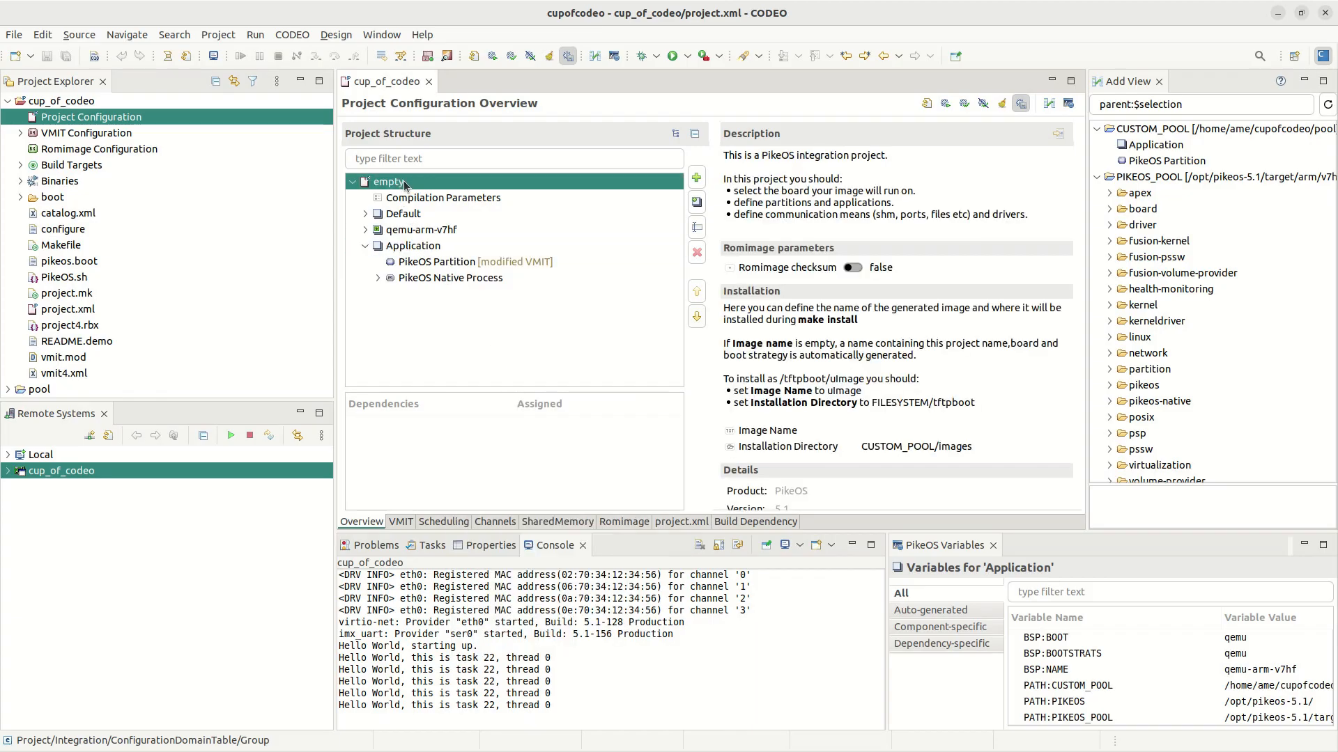
right_click(404, 183)
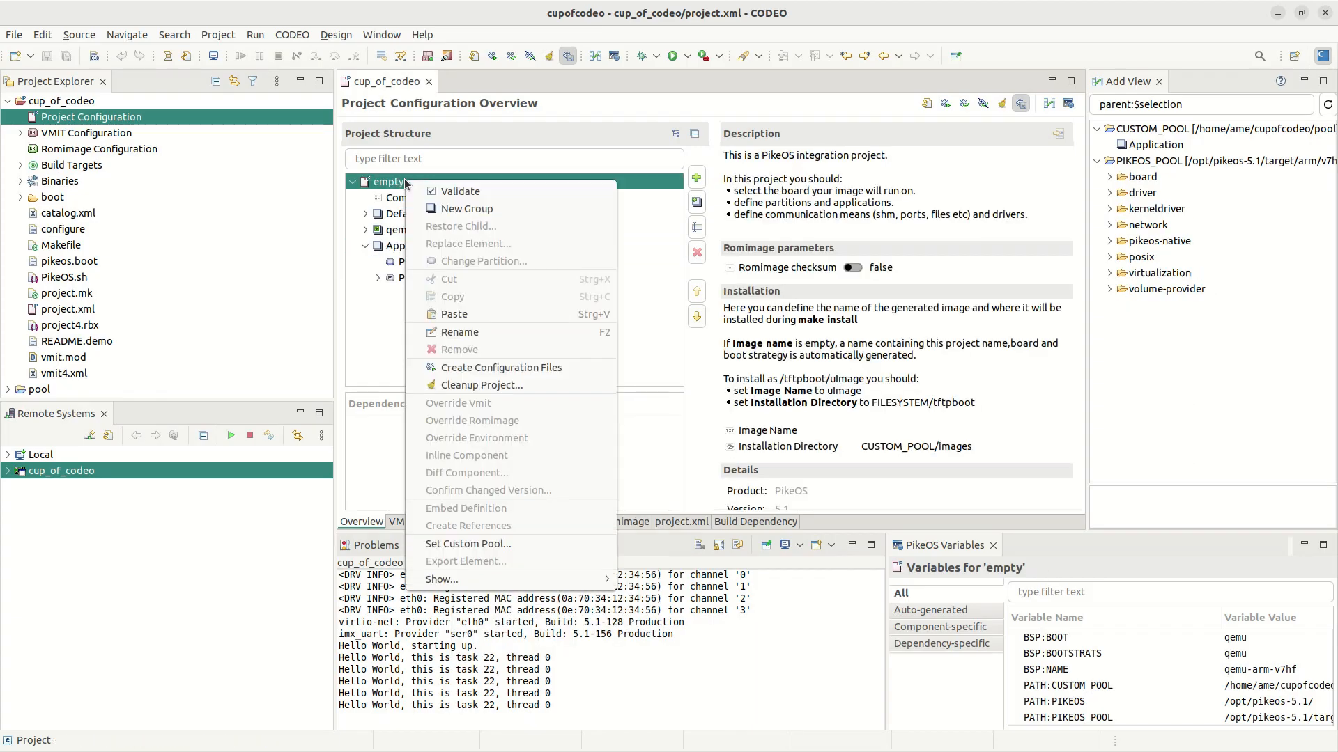
click(490, 317)
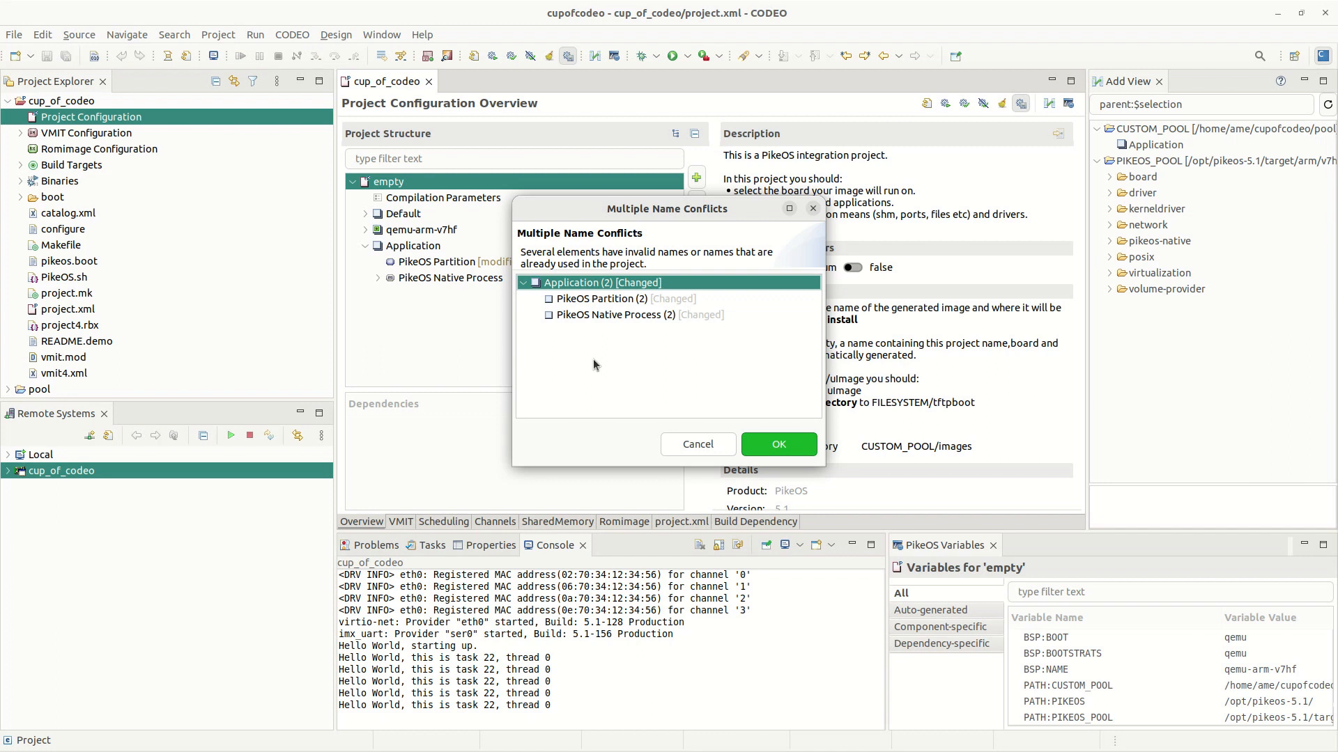
click(614, 283)
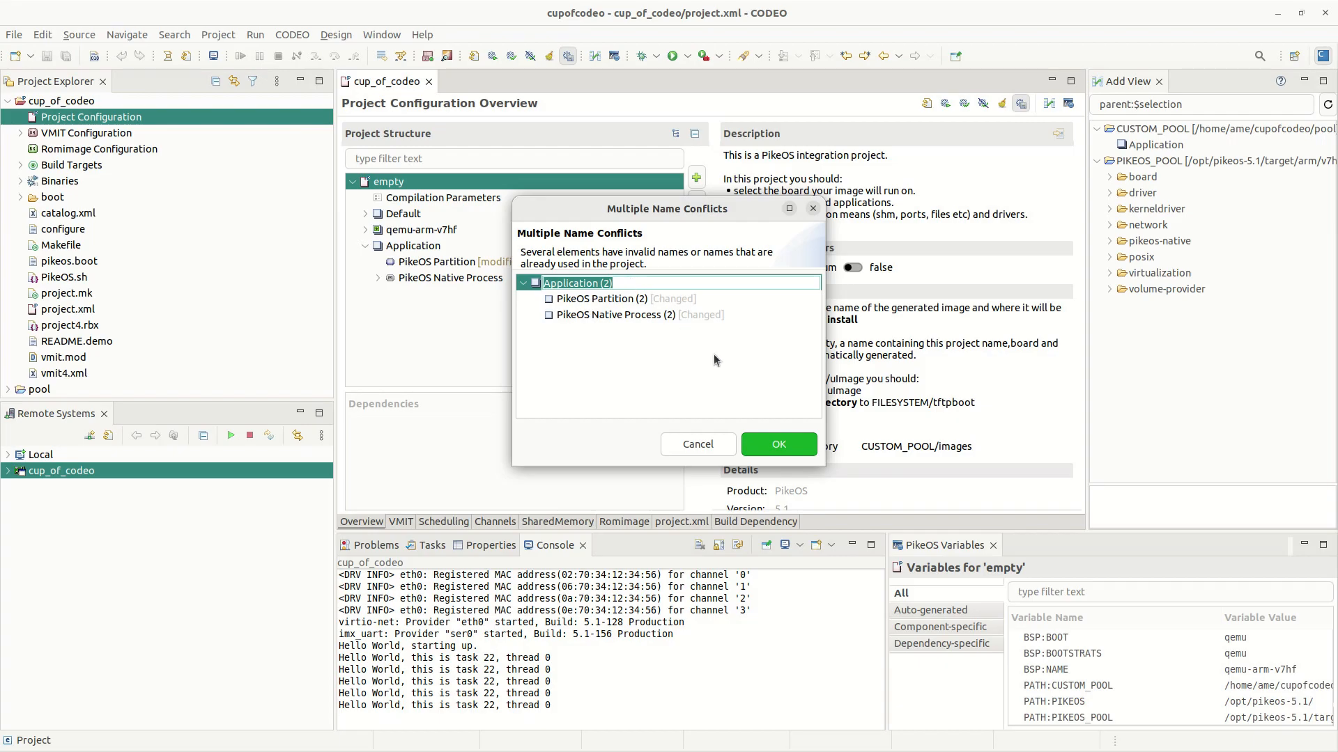
click(734, 383)
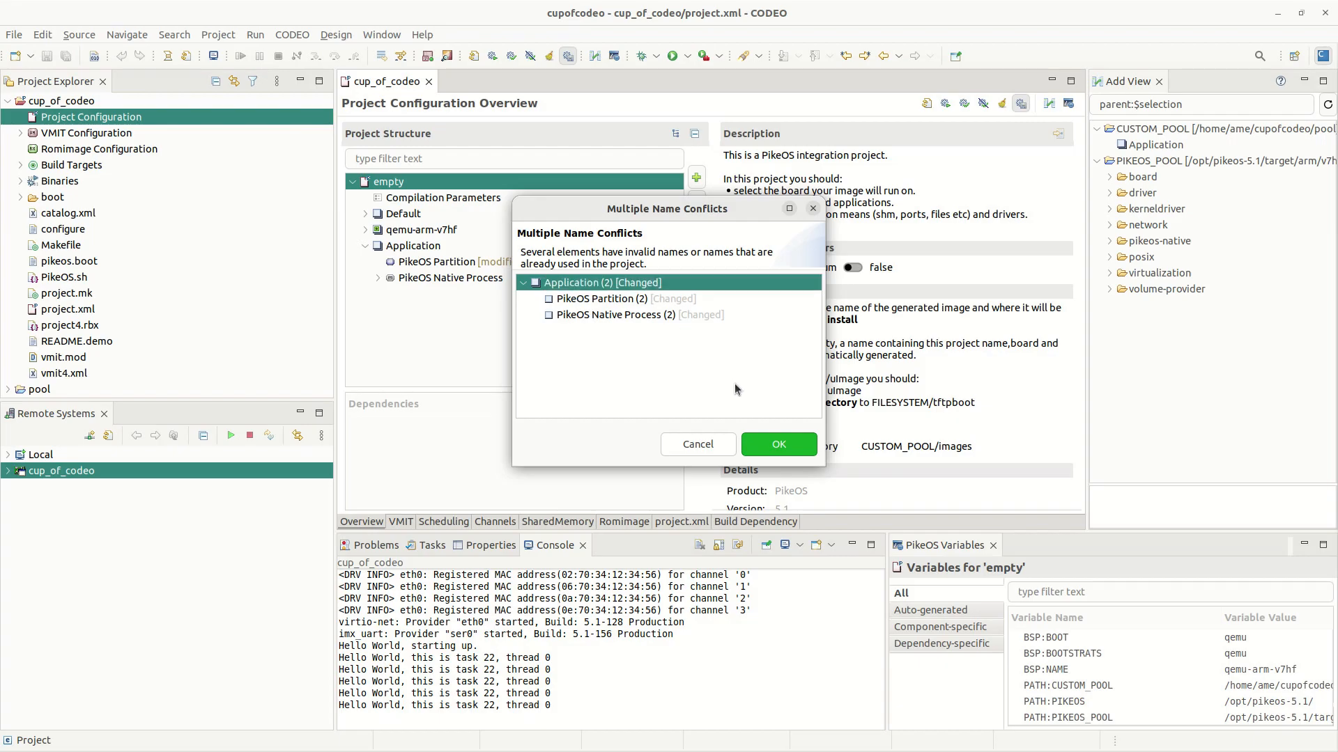
click(778, 445)
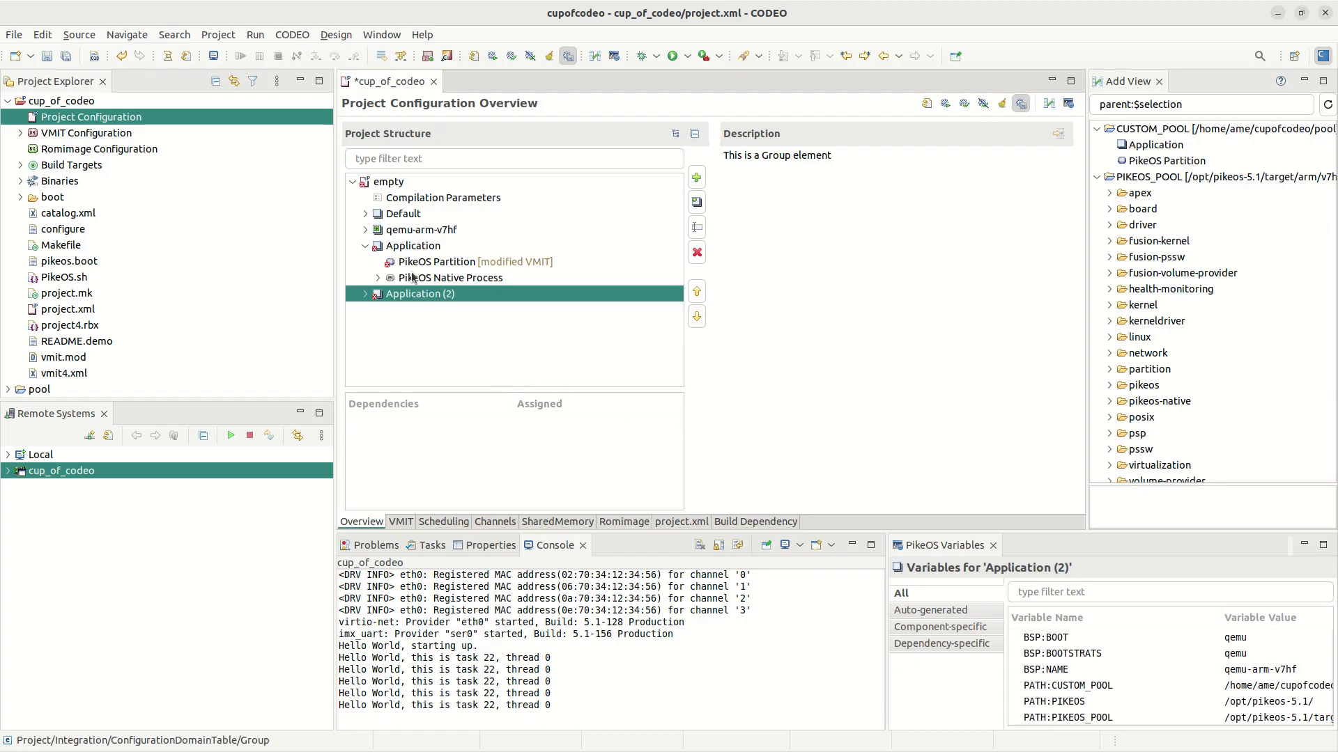
Examine the contents of Application (2) and check its partition for conflicts in the VMIT partition table.
click(365, 294)
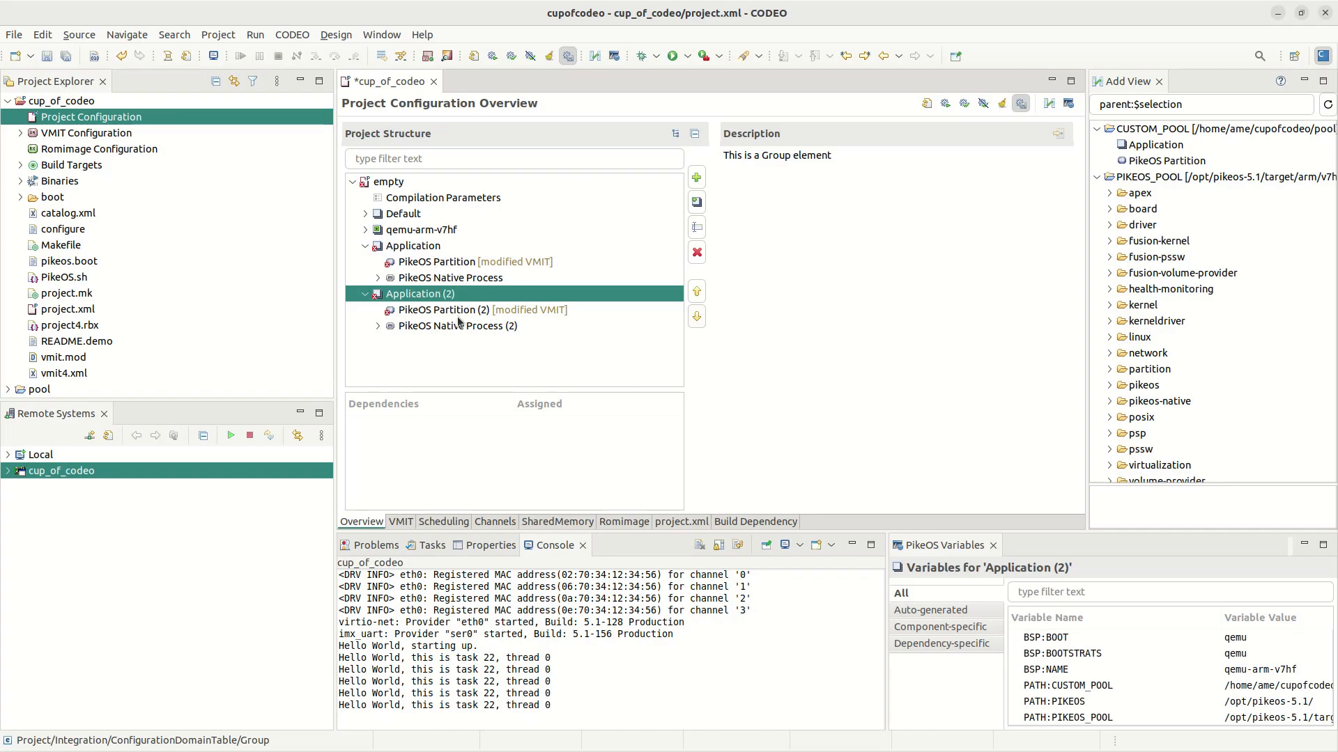
click(402, 522)
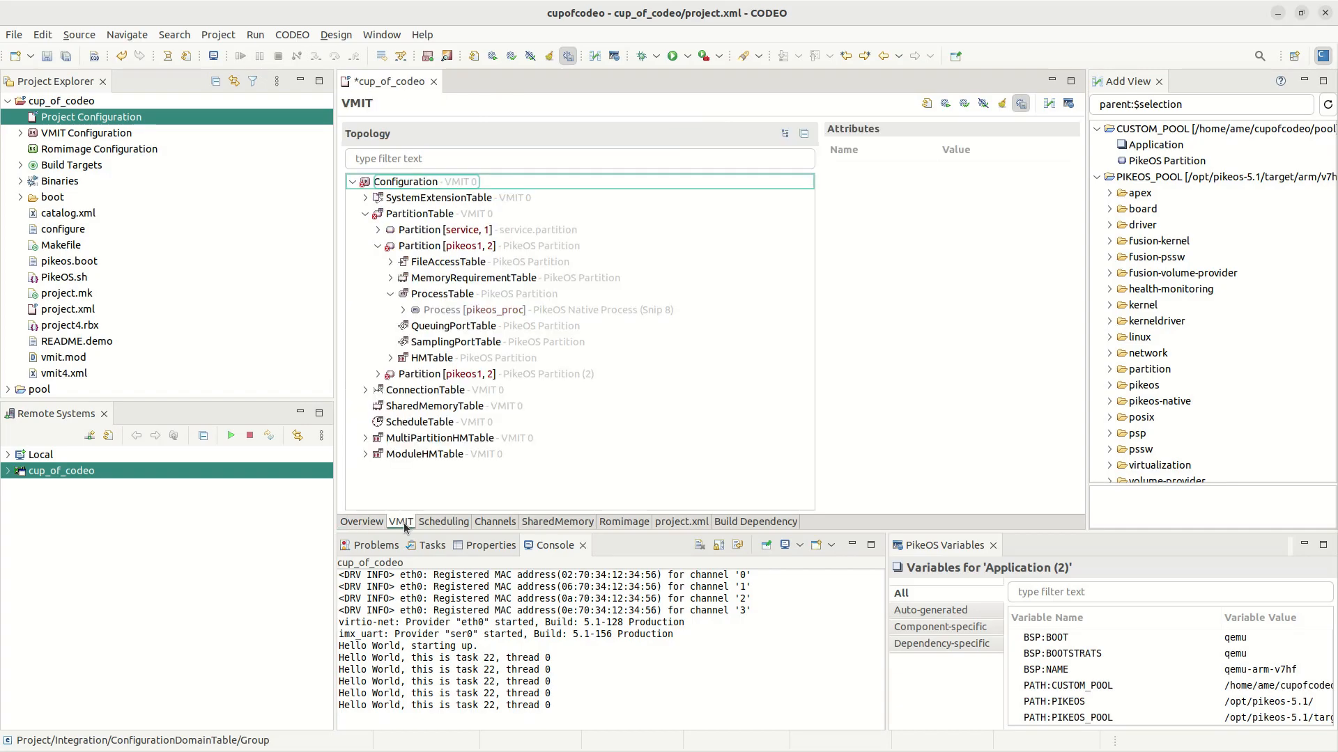
click(378, 375)
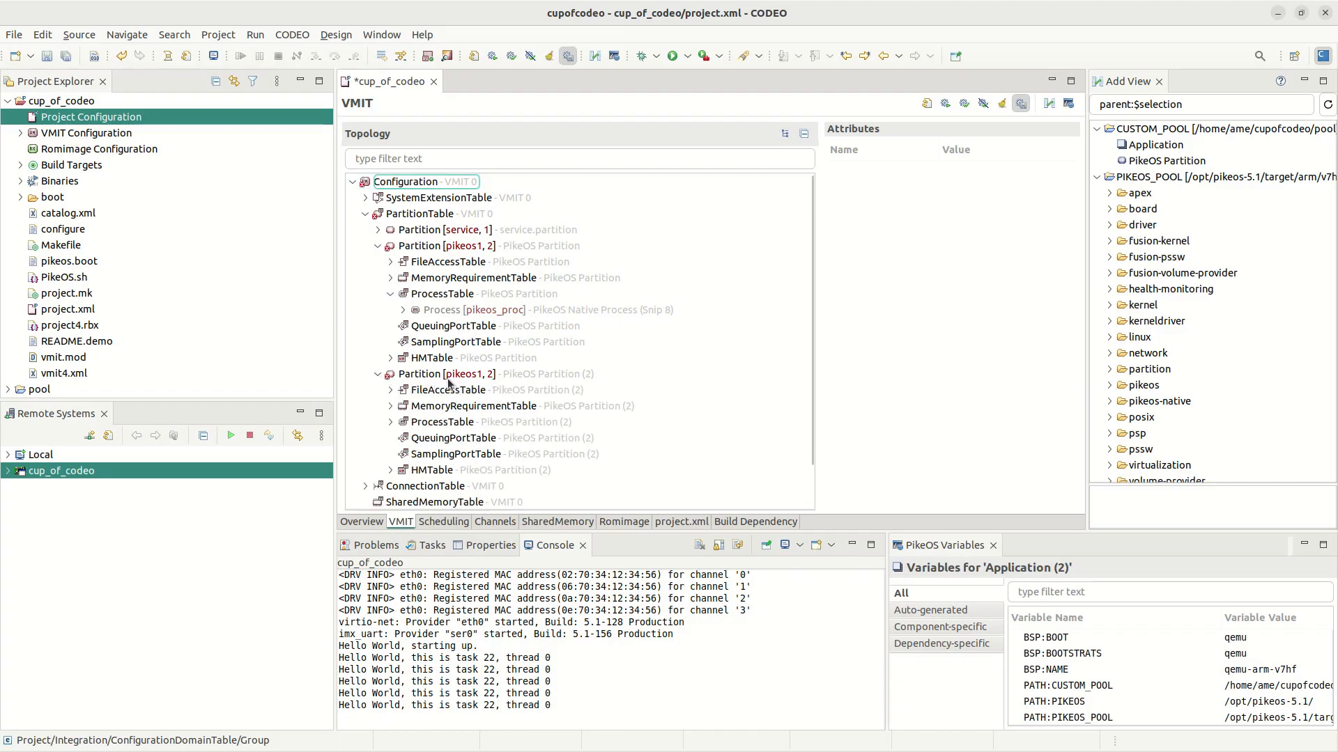
mouse_move(459, 384)
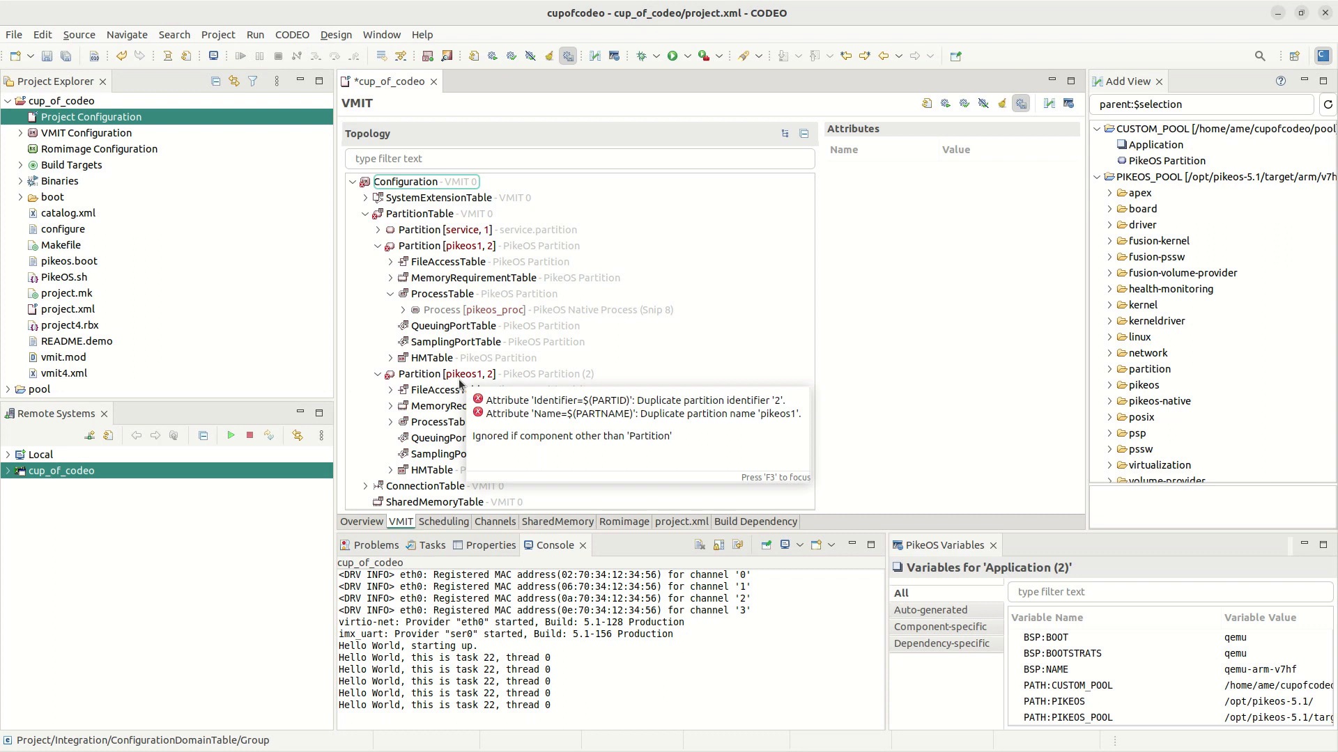
Set the partition name of PikeOS Partition (2) to pikeos2 in the project overview.
click(369, 523)
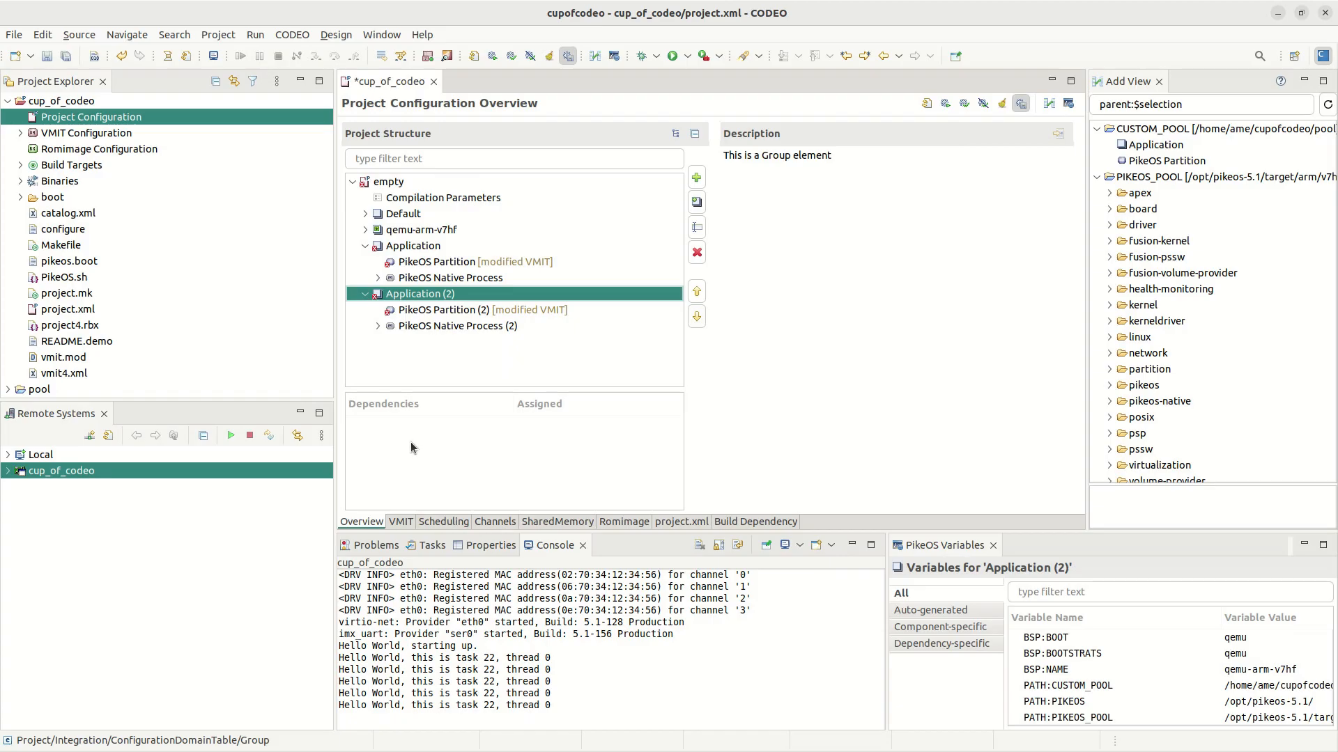
click(476, 314)
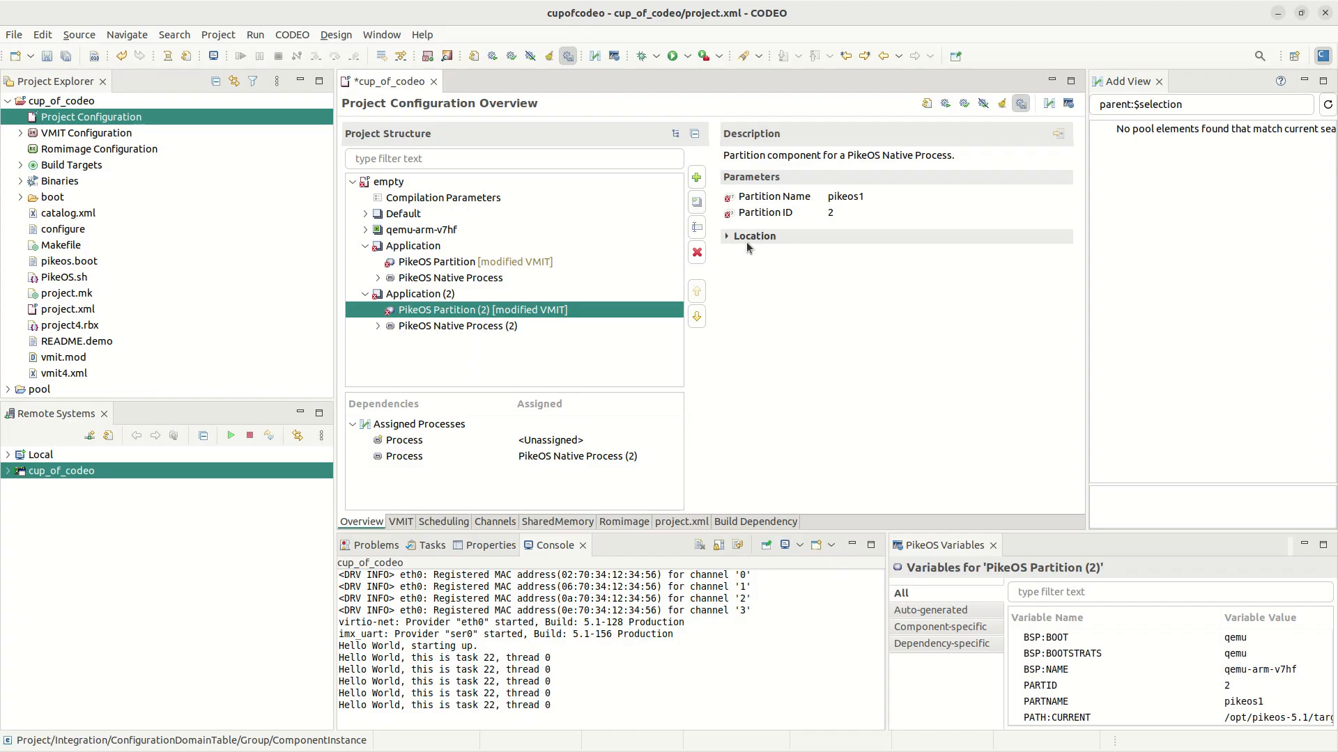
click(868, 196)
click(871, 197)
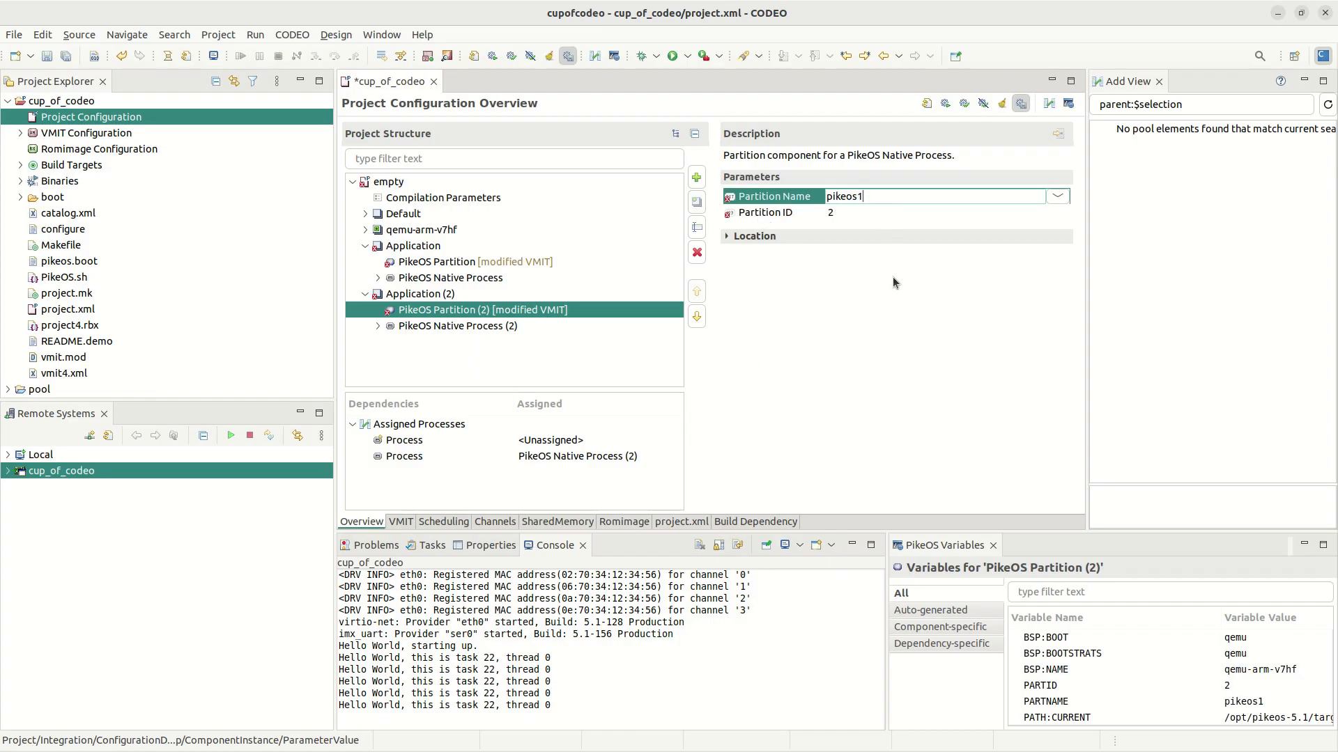
key(BackSpace)
text(2)
key(Return)
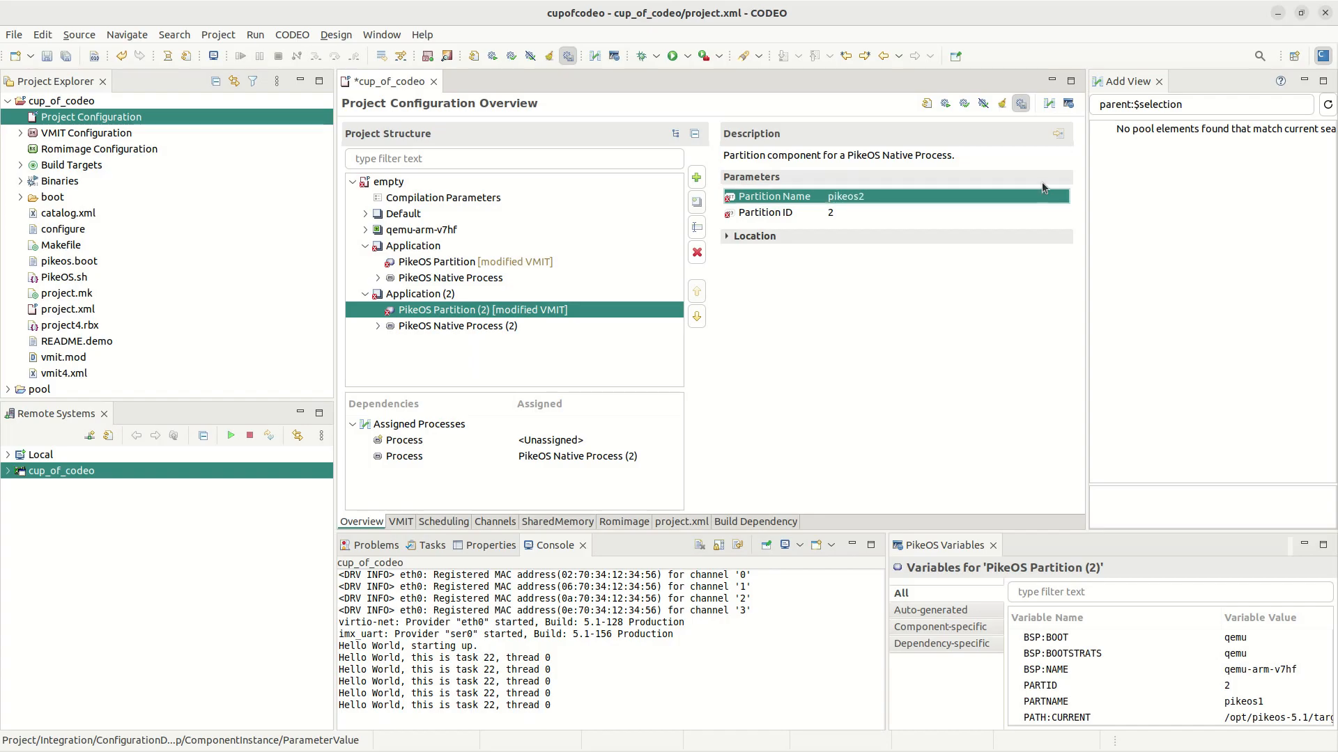
Set the partition ID of PikeOS Partition (2) to 3 and save the project configuration.
click(859, 214)
key(BackSpace)
text(3)
key(Return)
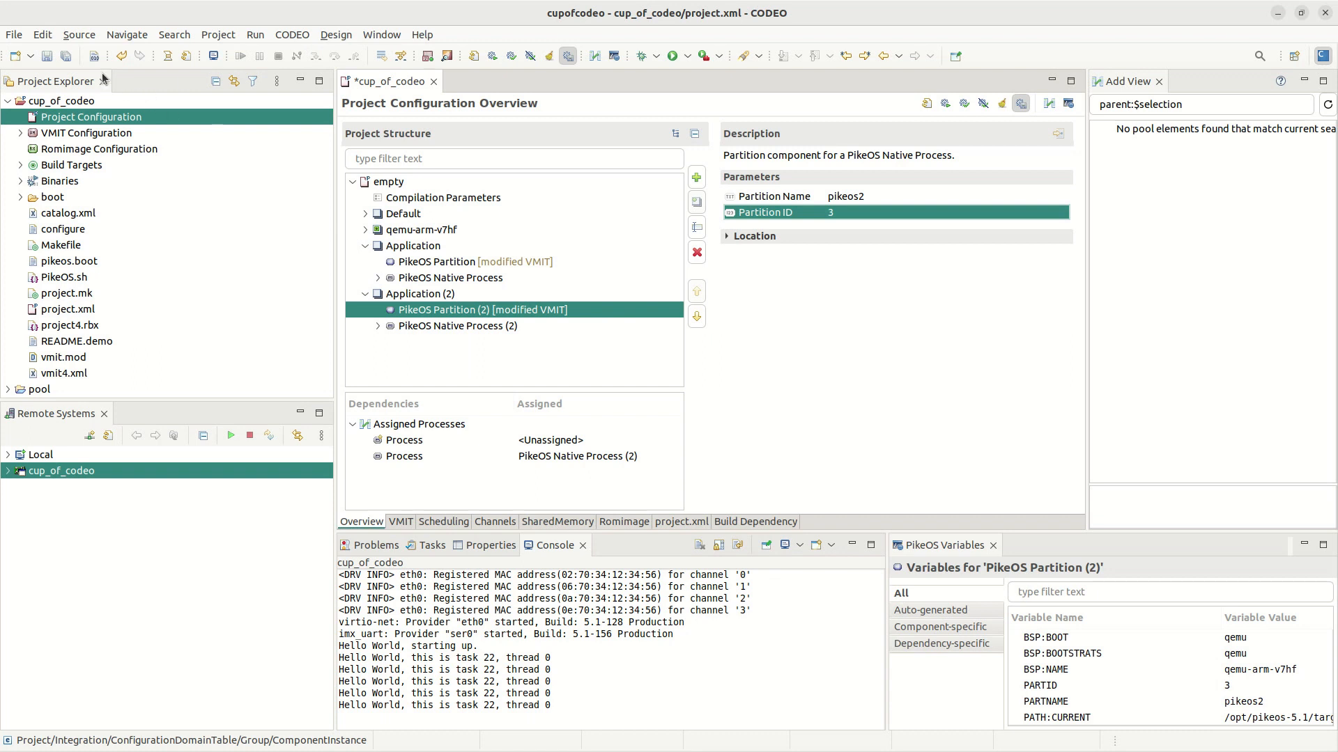
click(46, 58)
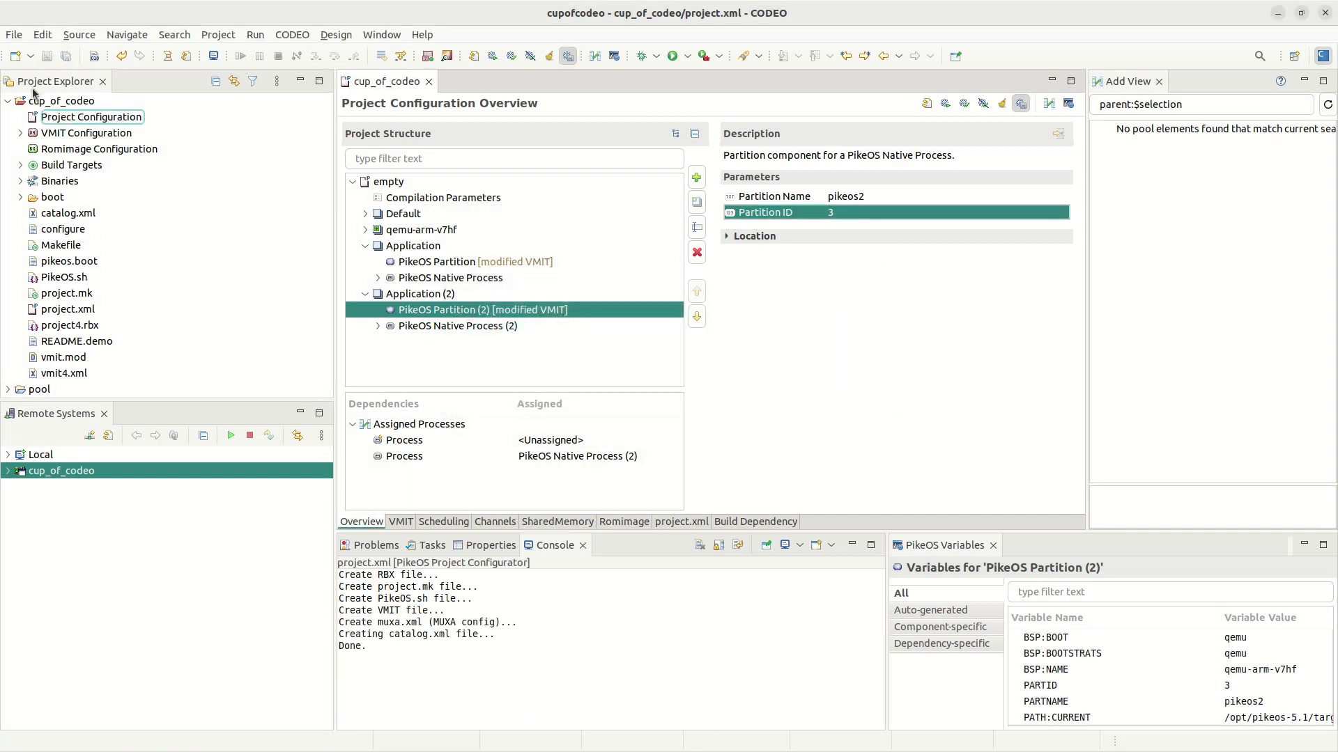
Build the boot target of the cup_of_codeo project and start the cup_of_codeo simulation.
click(21, 165)
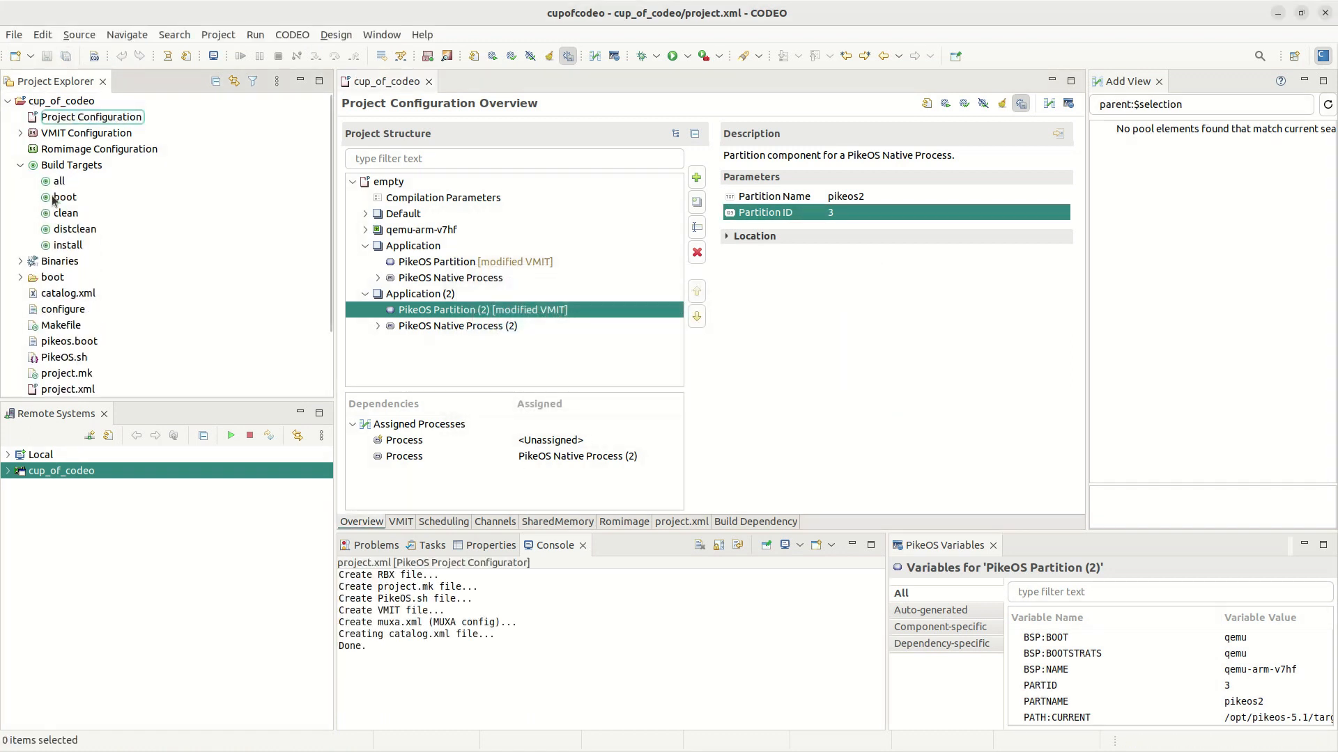
double_click(54, 198)
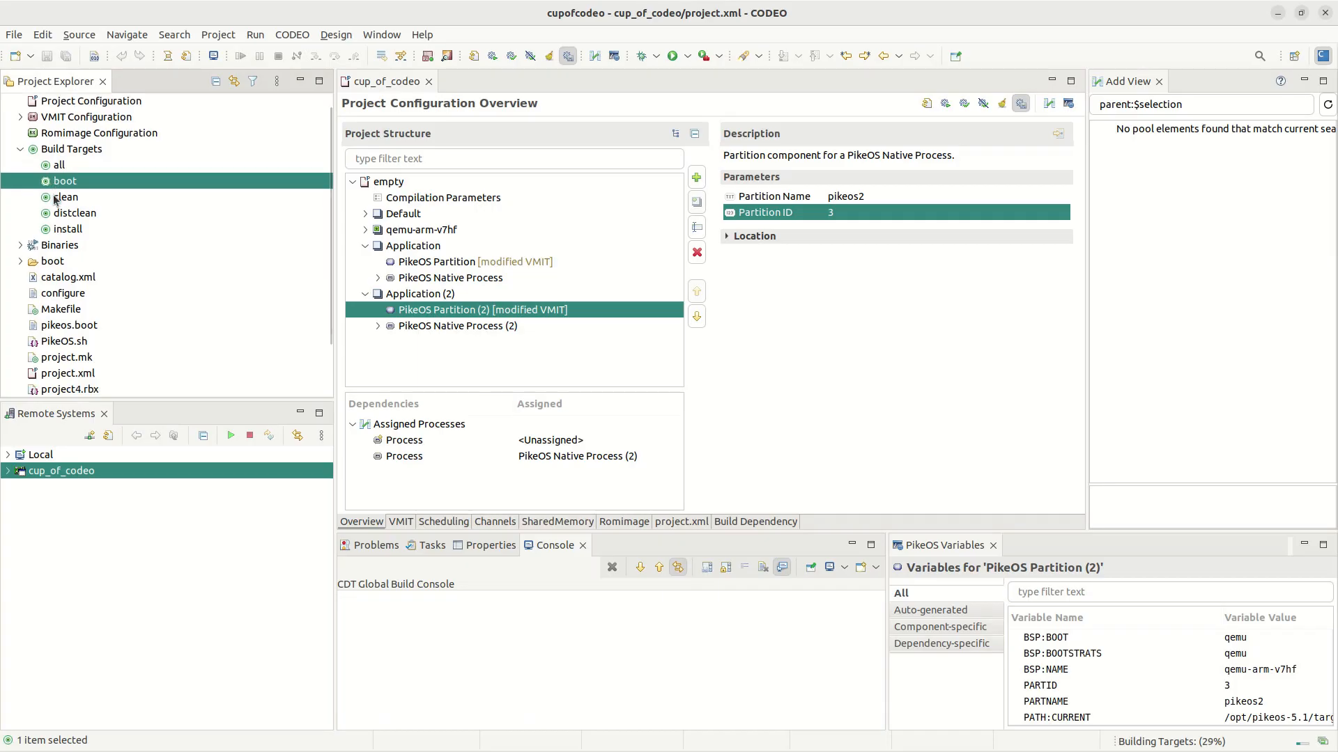
double_click(58, 186)
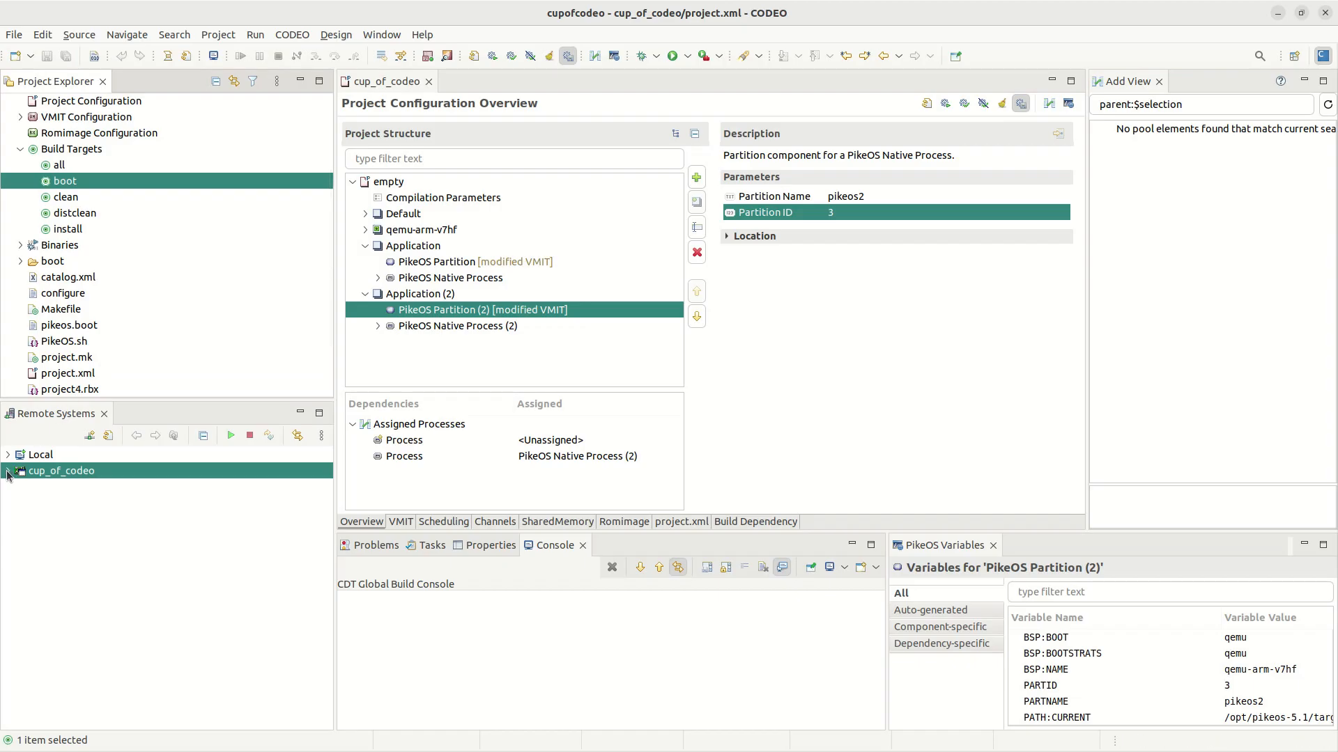
click(39, 472)
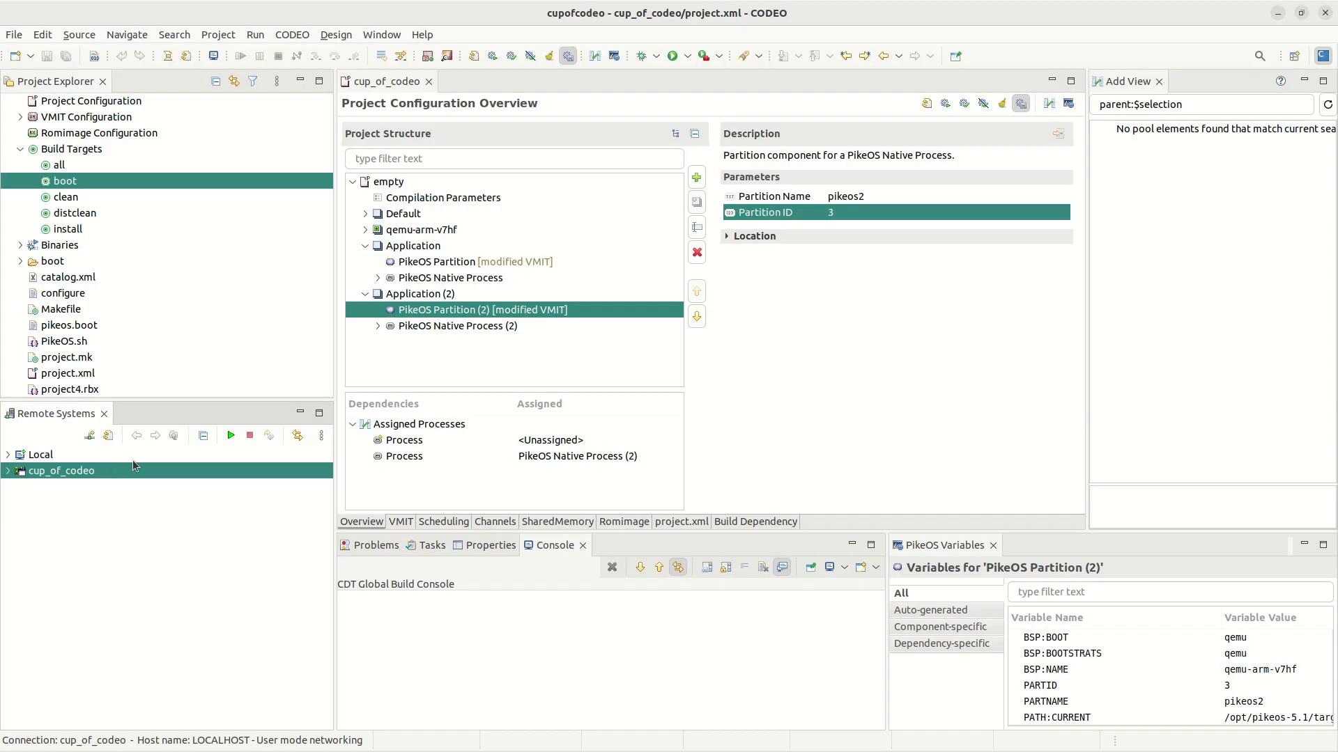
click(230, 435)
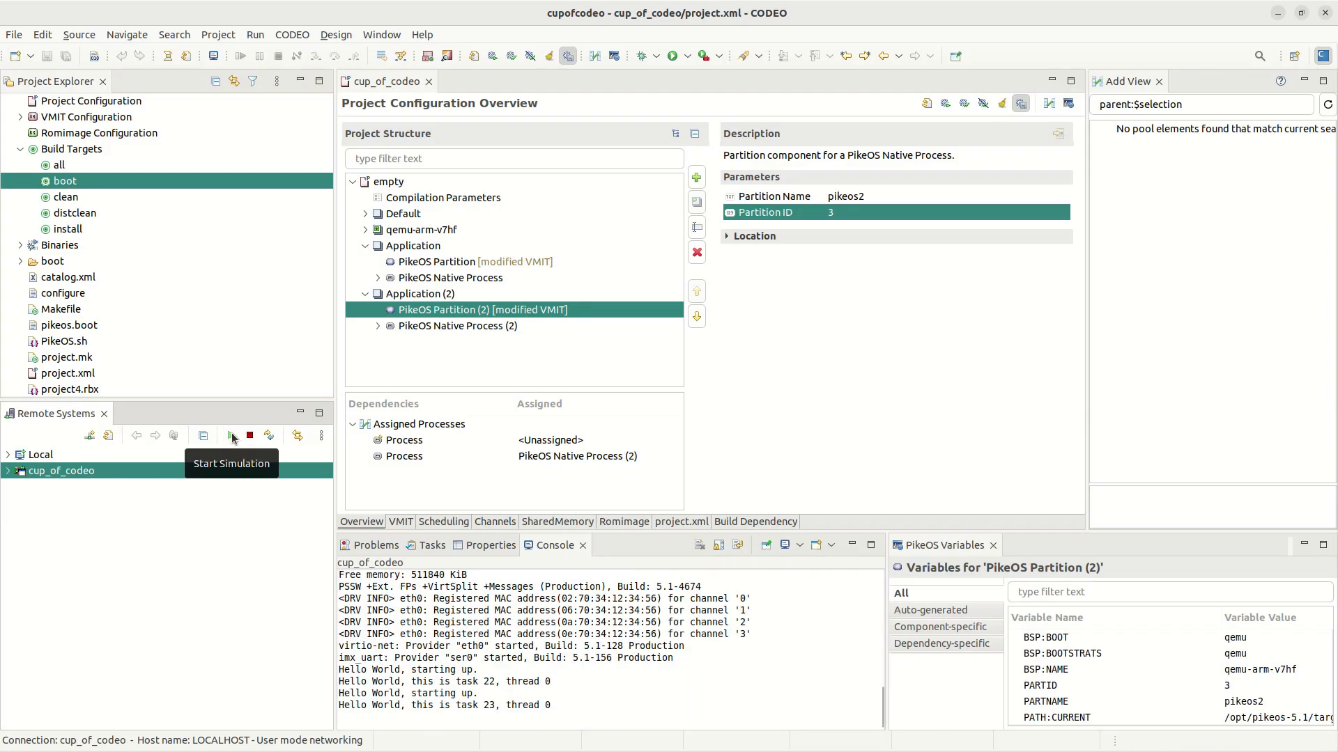